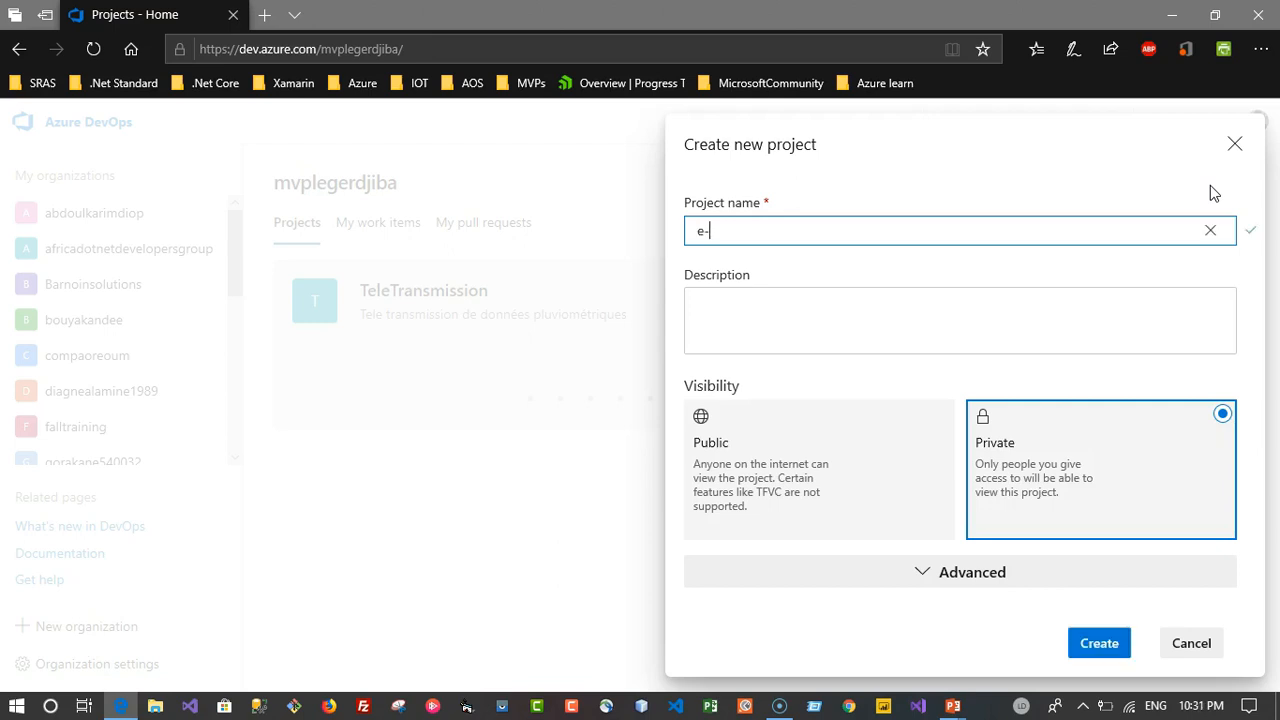
- Name the new project e-election and enter the description "recherche bureau de vote"
{"action": "type", "text": "election"}
{"action": "key", "text": "Tab"}
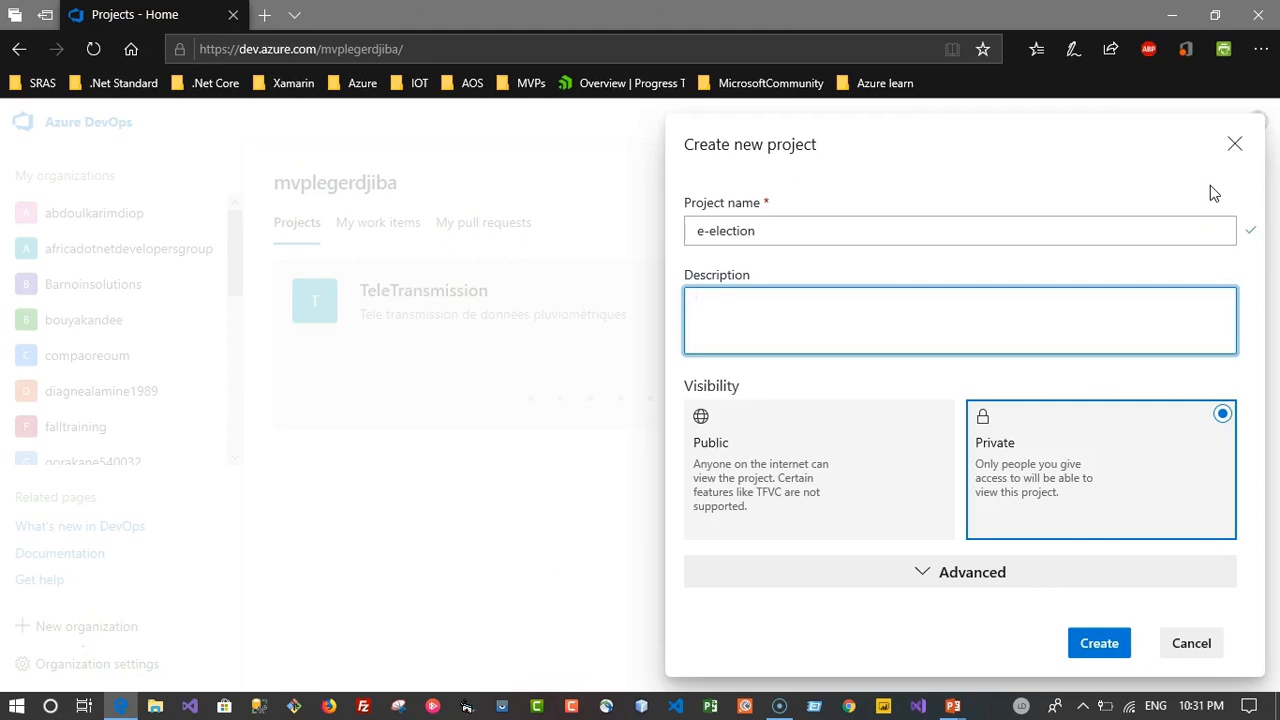
{"action": "type", "text": "recherche bureau de vote"}
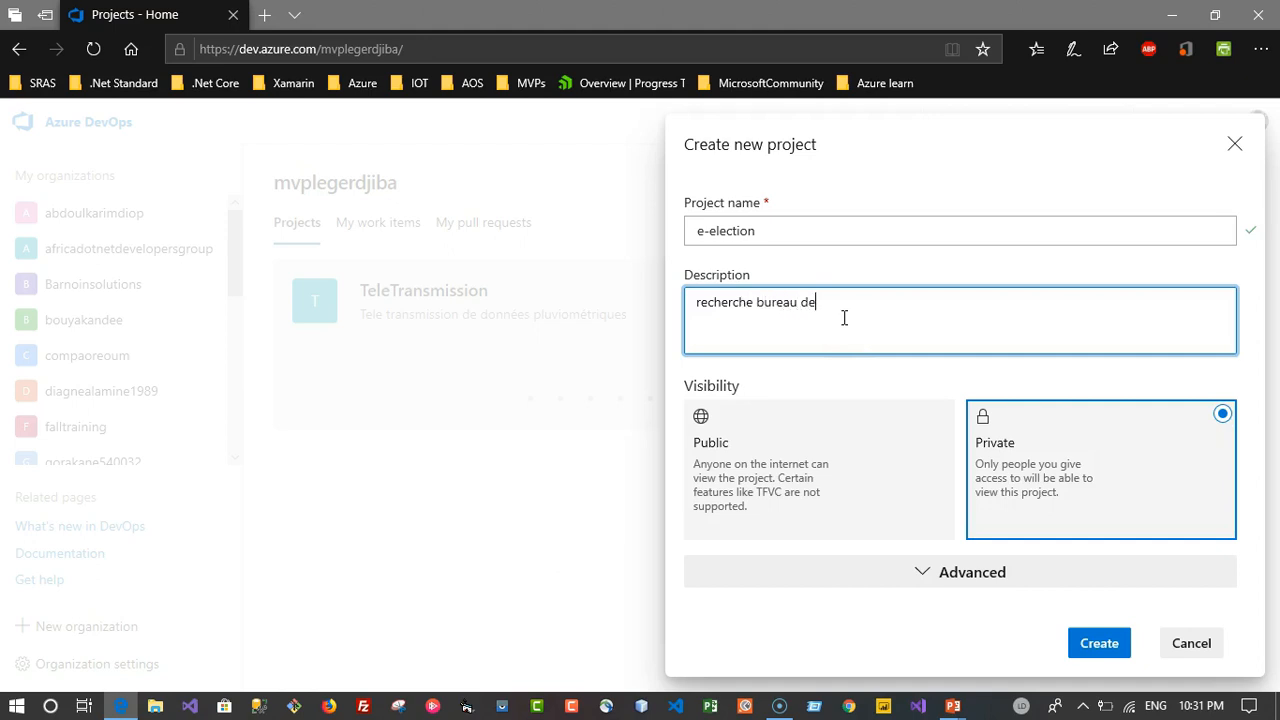
- Insert "inscription et" at the start of the project description, before "recherche bureau de vote"
{"action": "key", "text": "Left"}
{"action": "key", "text": "Left"}
{"action": "key", "text": "Left"}
{"action": "key", "text": "Left"}
{"action": "key", "text": "Left"}
{"action": "key", "text": "Left"}
{"action": "key", "text": "Left"}
{"action": "key", "text": "Left"}
{"action": "key", "text": "Left"}
{"action": "type", "text": "inscripti"}
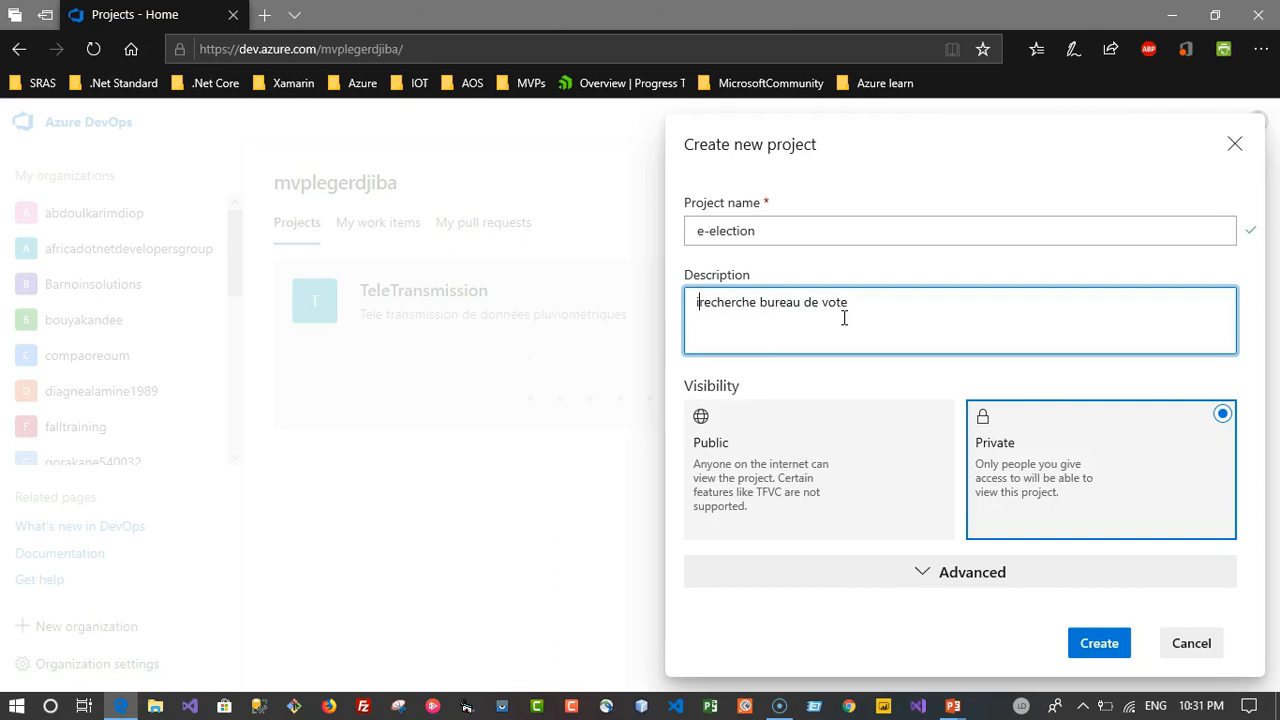
{"action": "type", "text": "on,"}
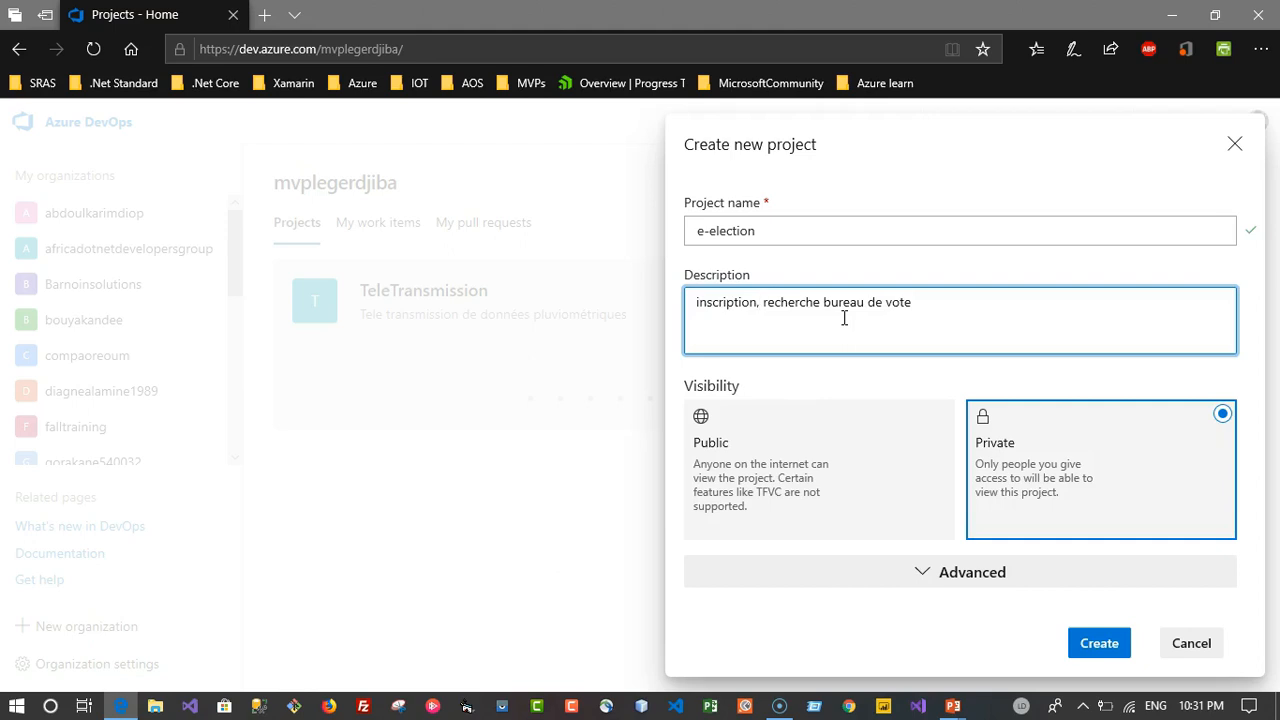
{"action": "key", "text": "BackSpace"}
{"action": "key", "text": "BackSpace"}
{"action": "type", "text": "et"}
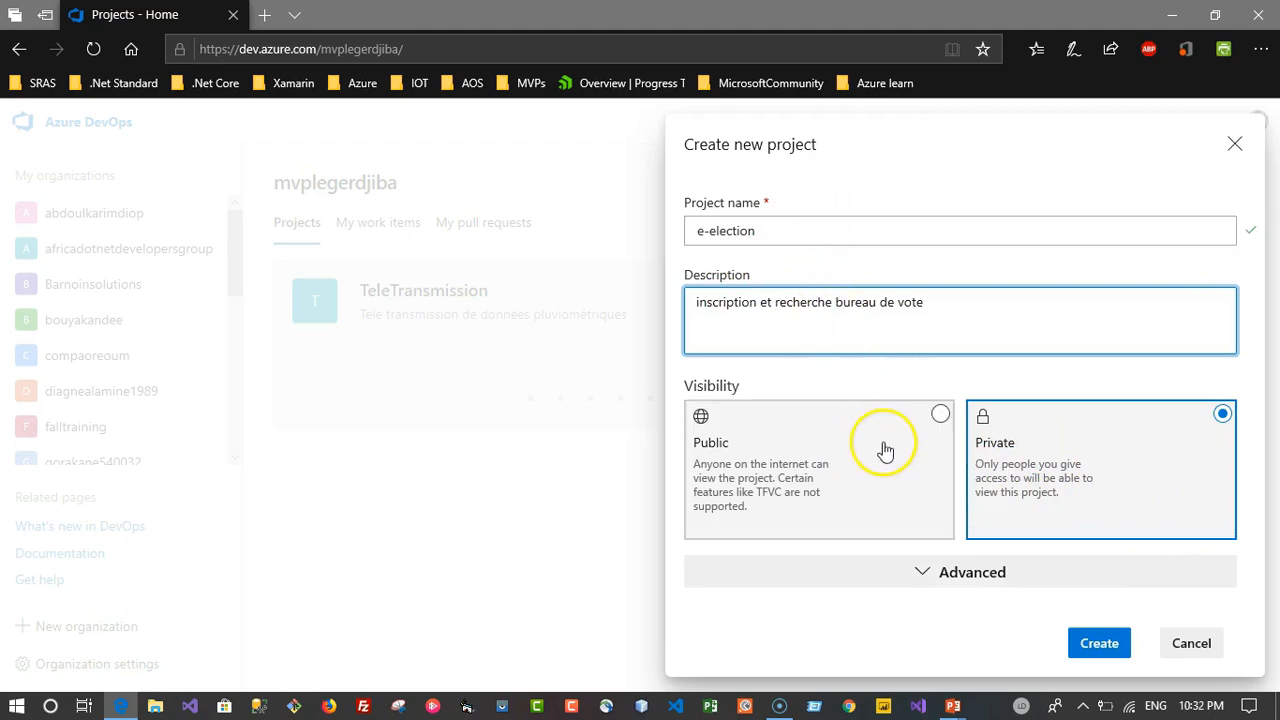
- Set the work item process to Scrum, keeping Git version control and private visibility, and create the project
{"action": "left_click", "coordinate": [1040, 580]}
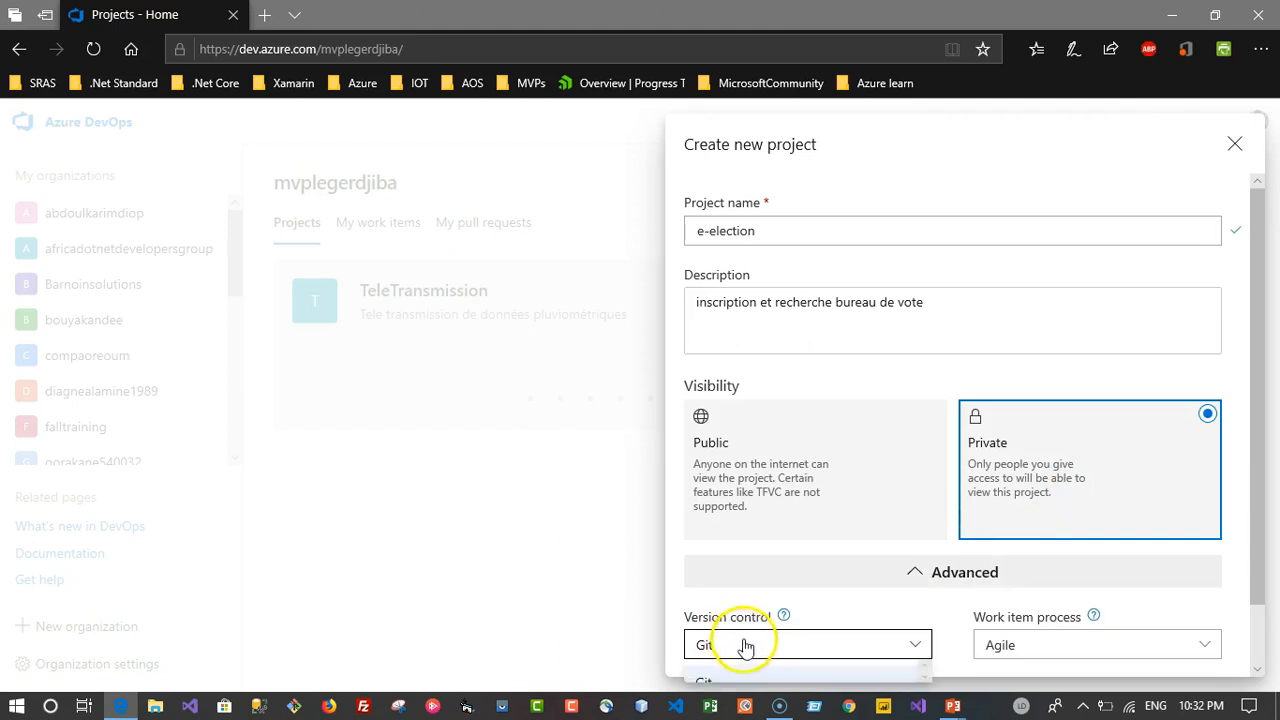
{"action": "scroll", "coordinate": [760, 640], "scroll_direction": "down", "scroll_amount": 2}
{"action": "left_click", "coordinate": [812, 578]}
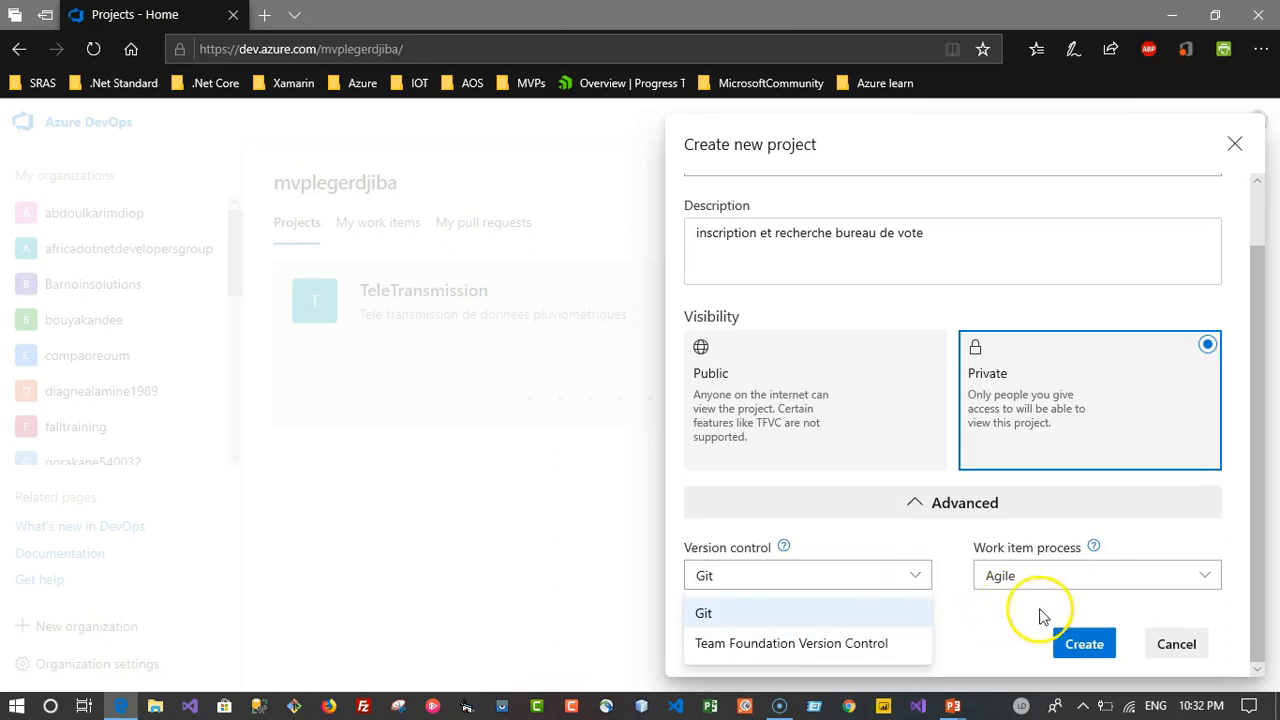
{"action": "left_click", "coordinate": [1075, 580]}
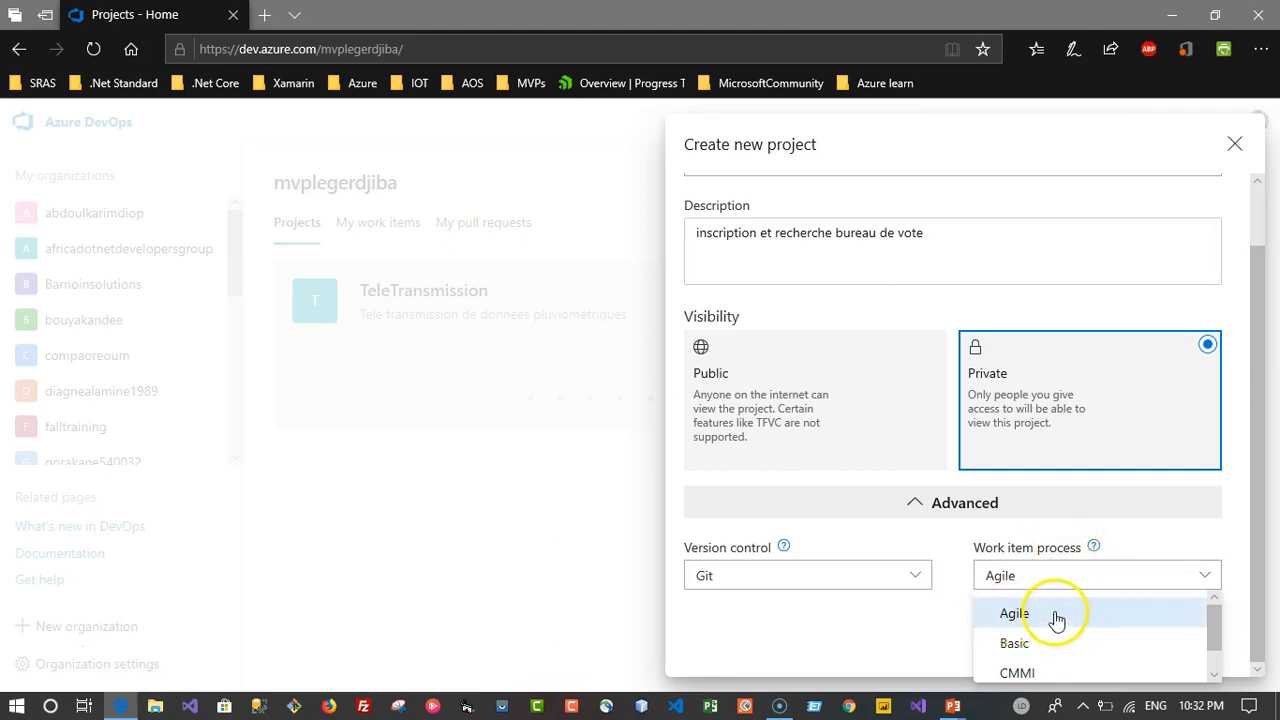
{"action": "scroll", "coordinate": [1056, 618], "scroll_direction": "down", "scroll_amount": 1}
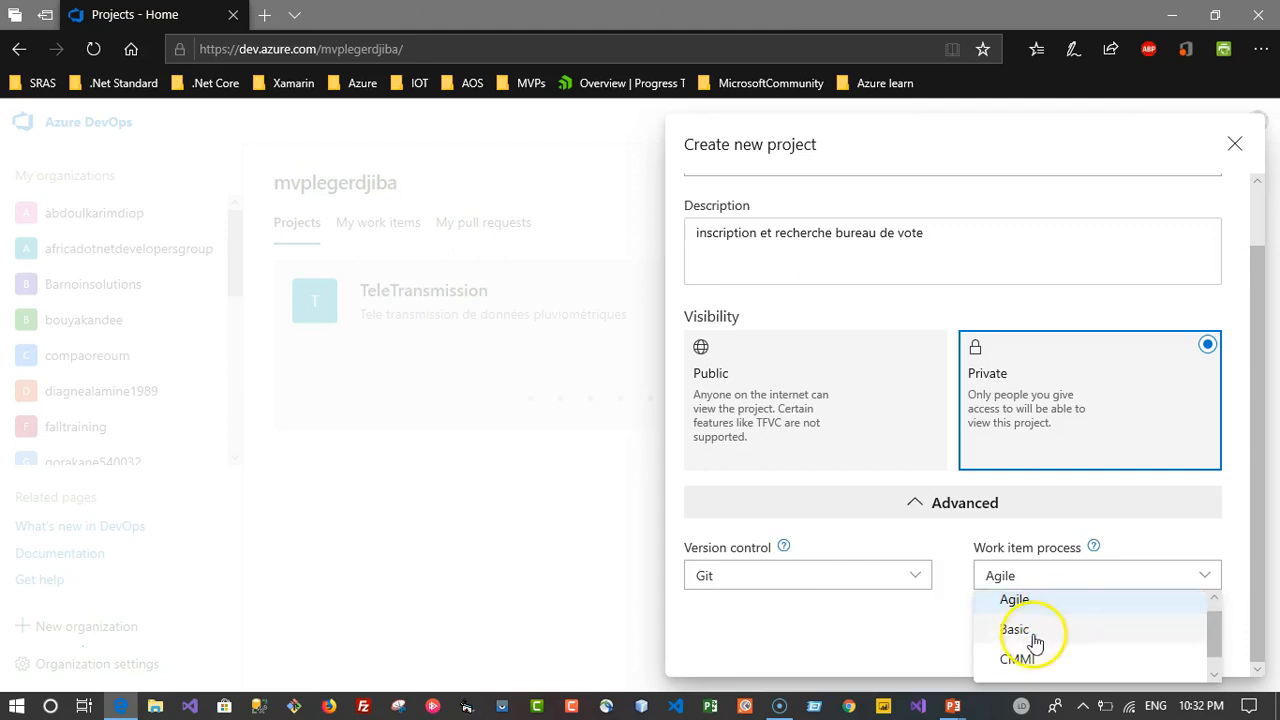
{"action": "scroll", "coordinate": [1110, 656], "scroll_direction": "down", "scroll_amount": 1}
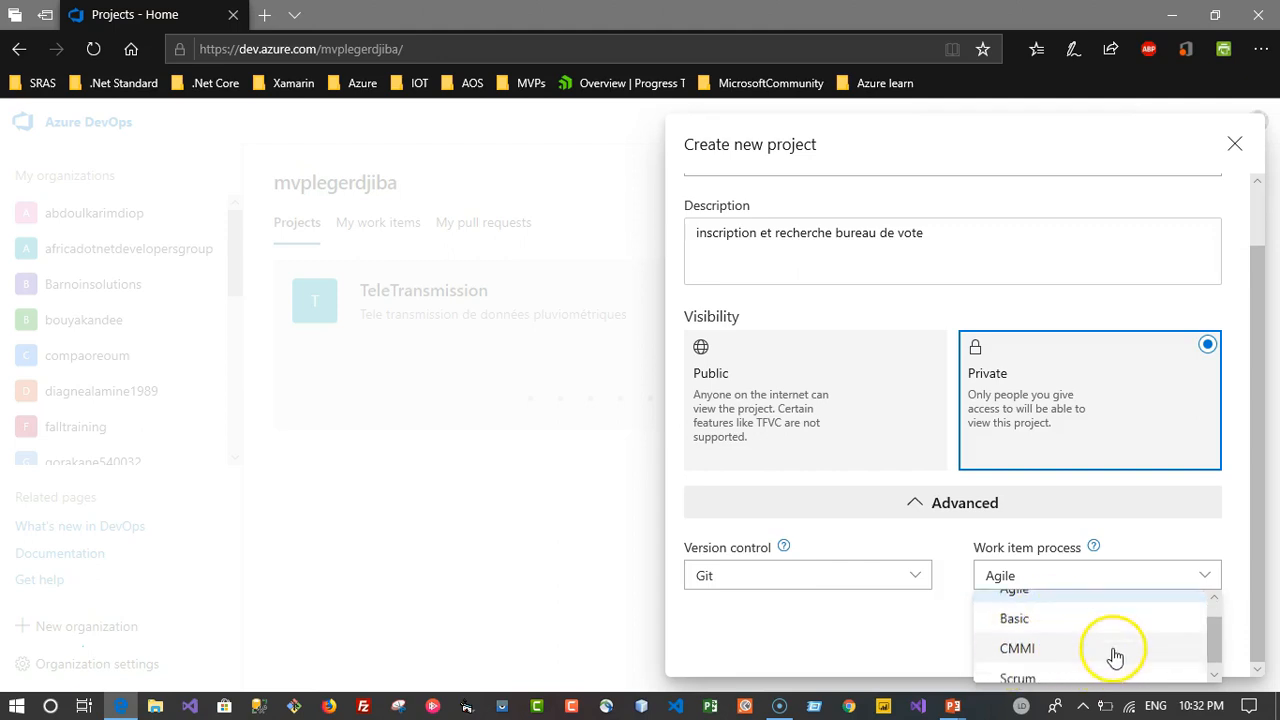
{"action": "scroll", "coordinate": [1105, 655], "scroll_direction": "down", "scroll_amount": 1}
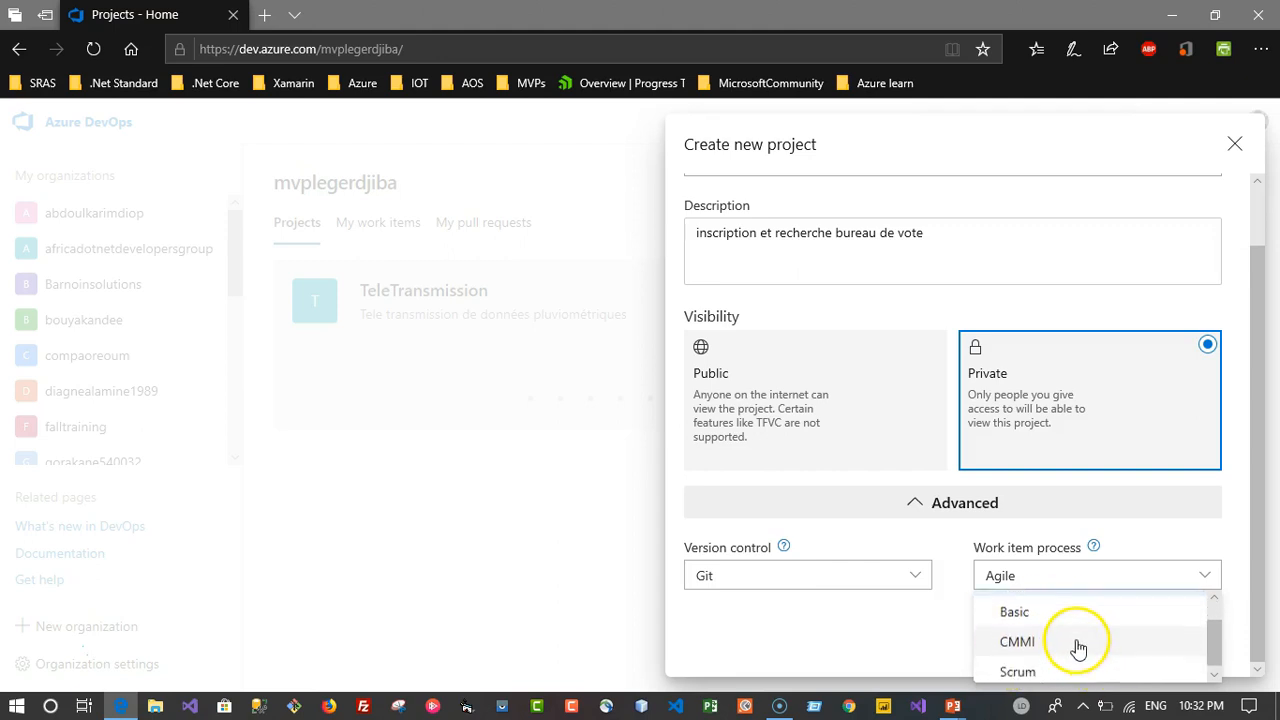
{"action": "left_click", "coordinate": [1020, 673]}
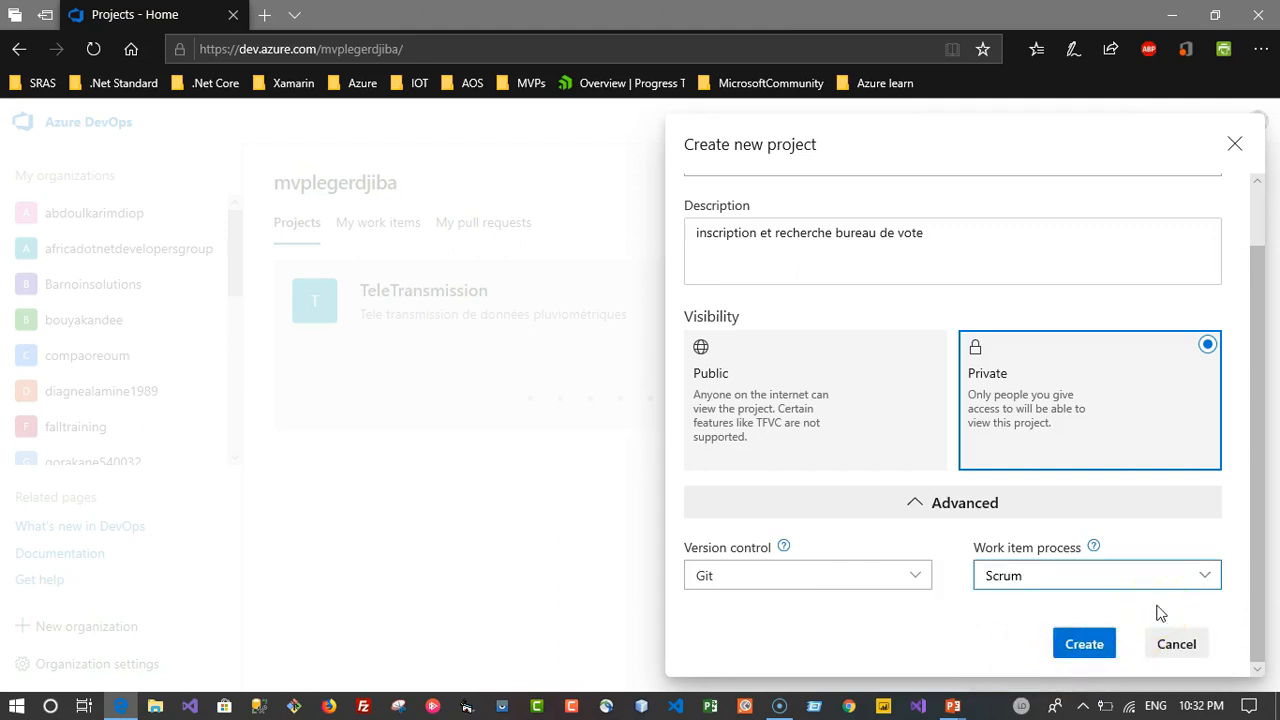
{"action": "left_click", "coordinate": [1093, 645]}
{"action": "left_click", "coordinate": [1080, 643]}
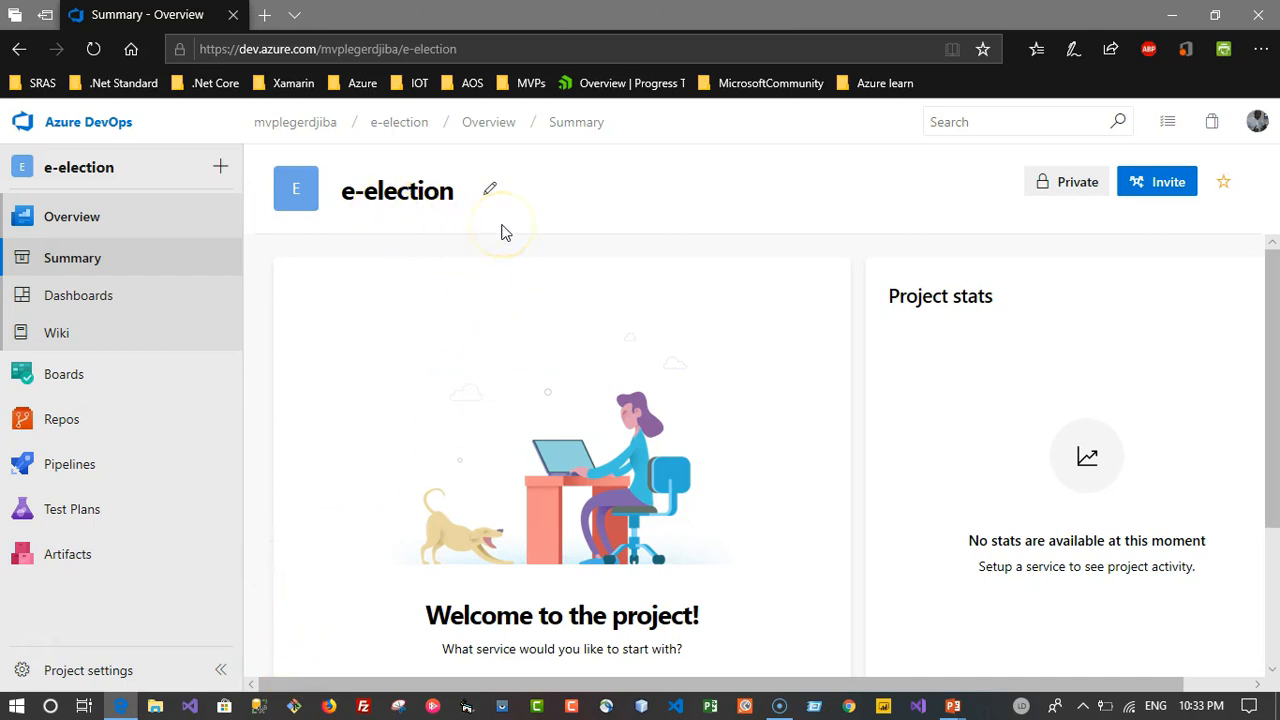
- Switch to the PowerPoint slideshow, show the development team slide, and return to the e-election project in the browser
{"action": "mouse_move", "coordinate": [955, 706]}
{"action": "left_click", "coordinate": [1008, 672]}
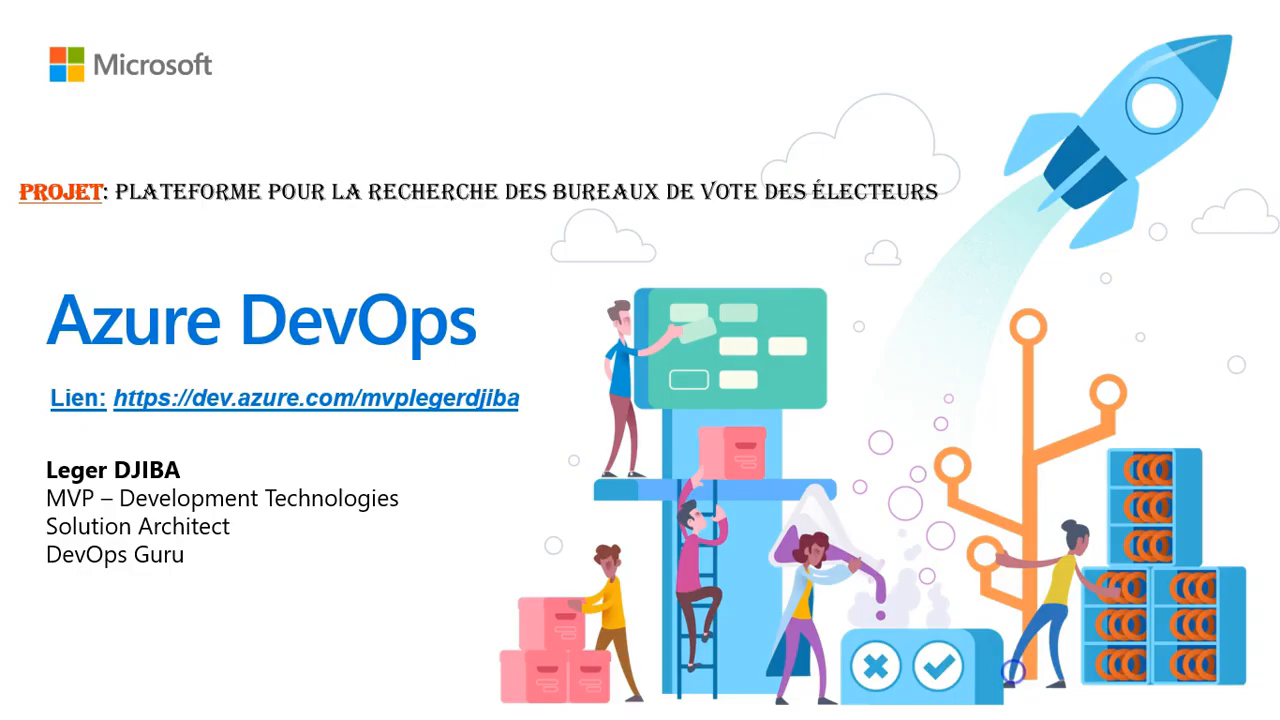
{"action": "key", "text": "Right"}
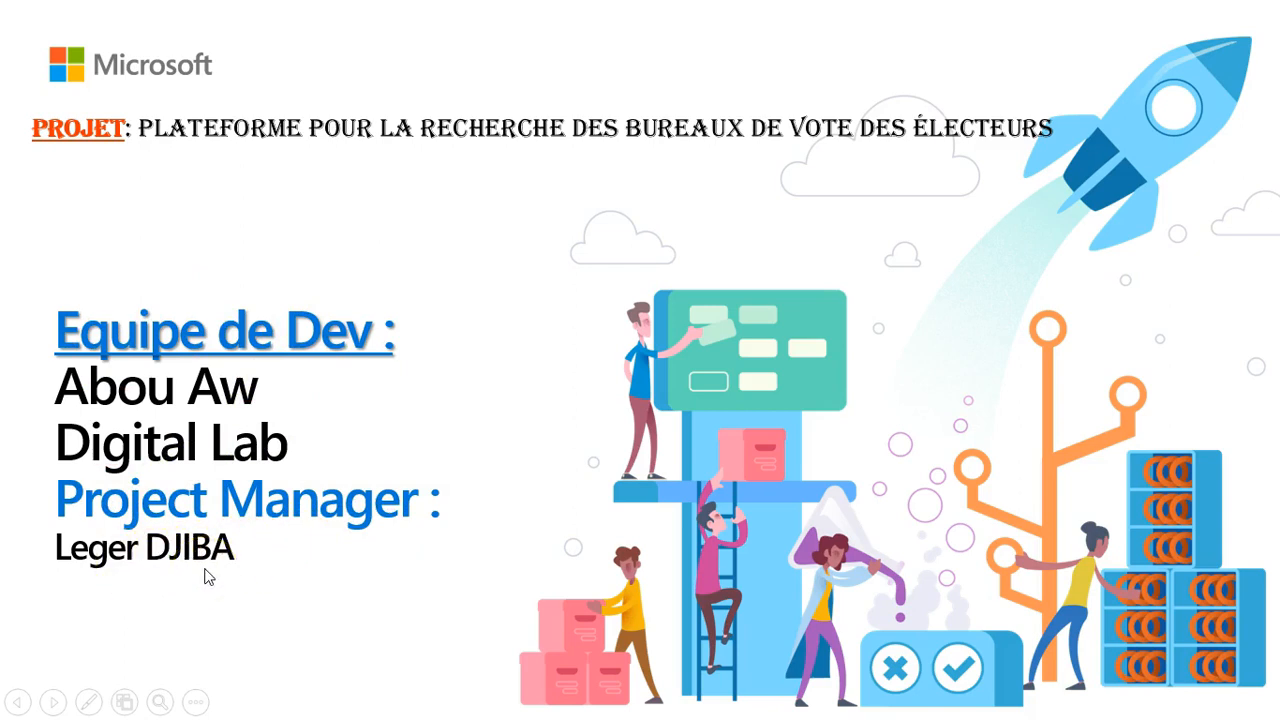
{"action": "key", "text": "alt+Tab"}
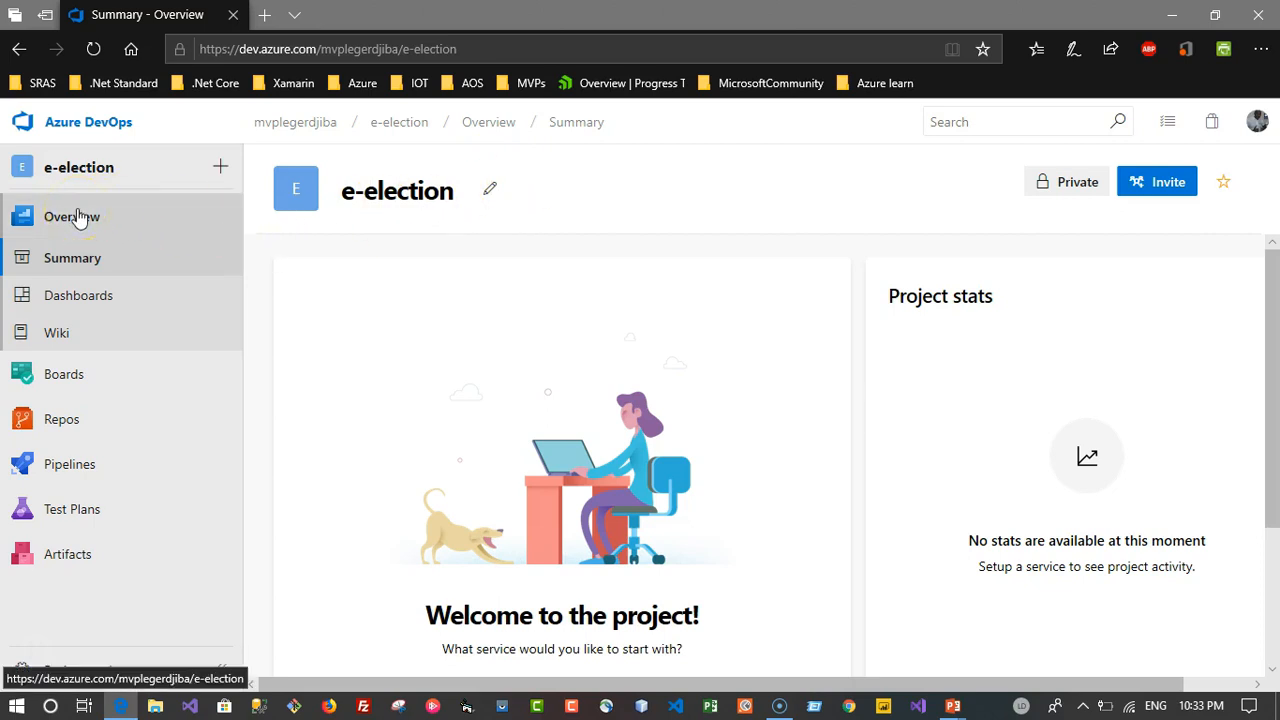
- Open the Work Items page in the Boards area of the e-election project
{"action": "mouse_move", "coordinate": [60, 388]}
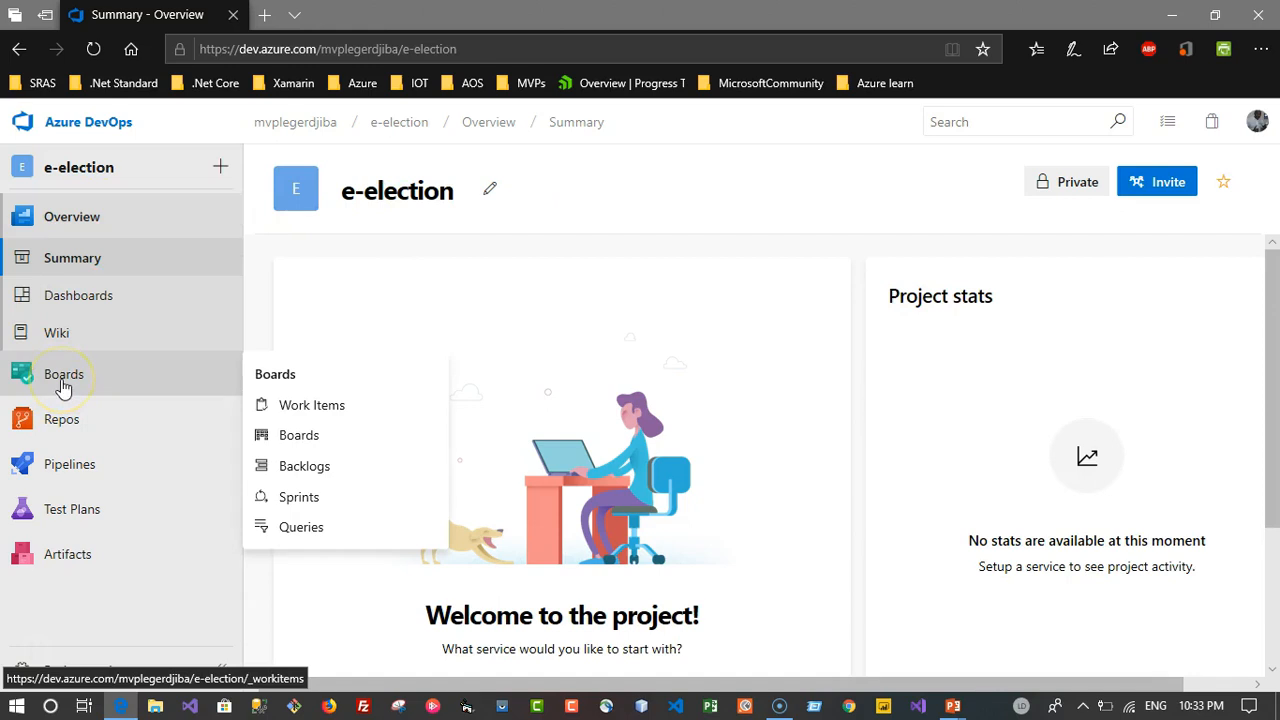
{"action": "left_click", "coordinate": [63, 388]}
{"action": "left_click", "coordinate": [90, 304]}
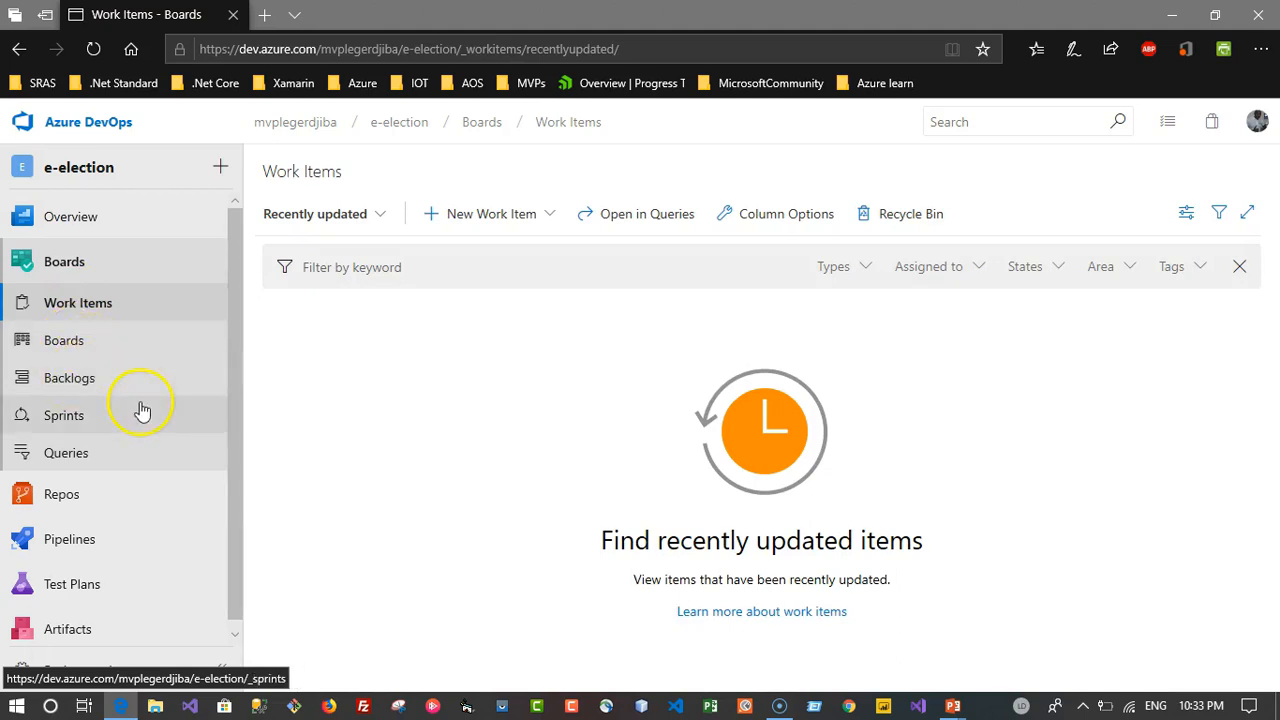
{"action": "mouse_move", "coordinate": [145, 480]}
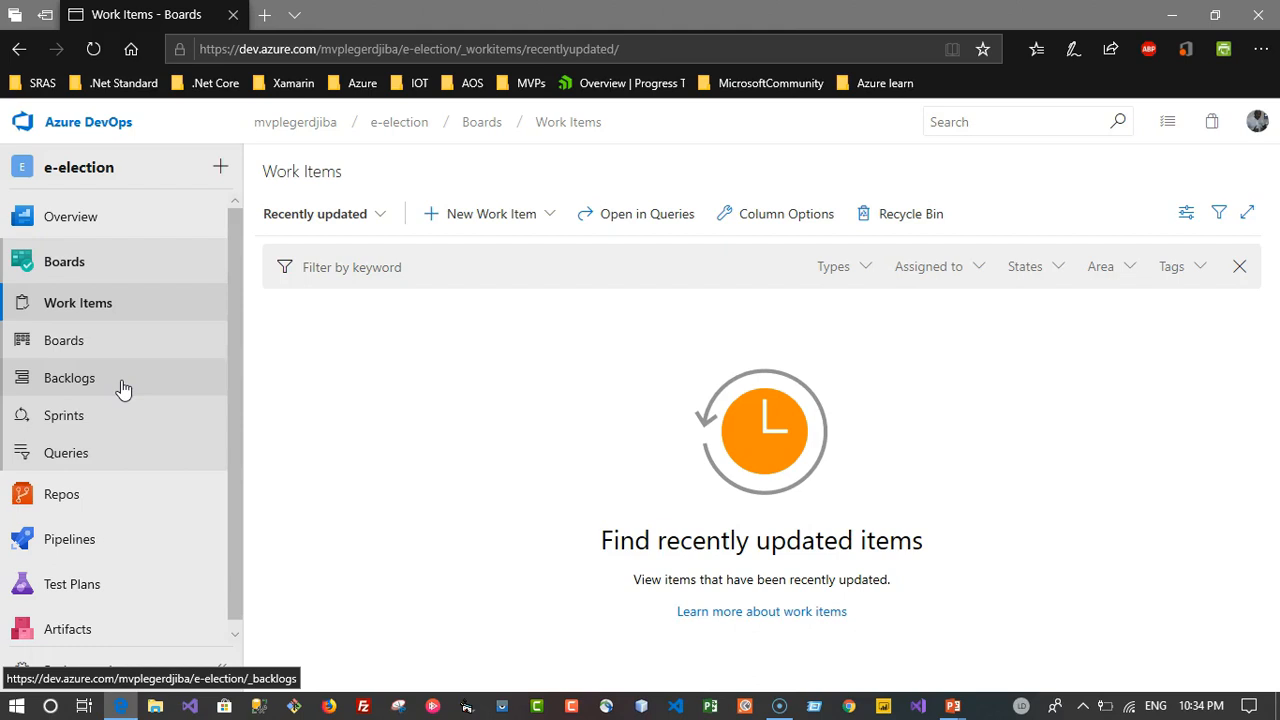
{"action": "left_click", "coordinate": [82, 264]}
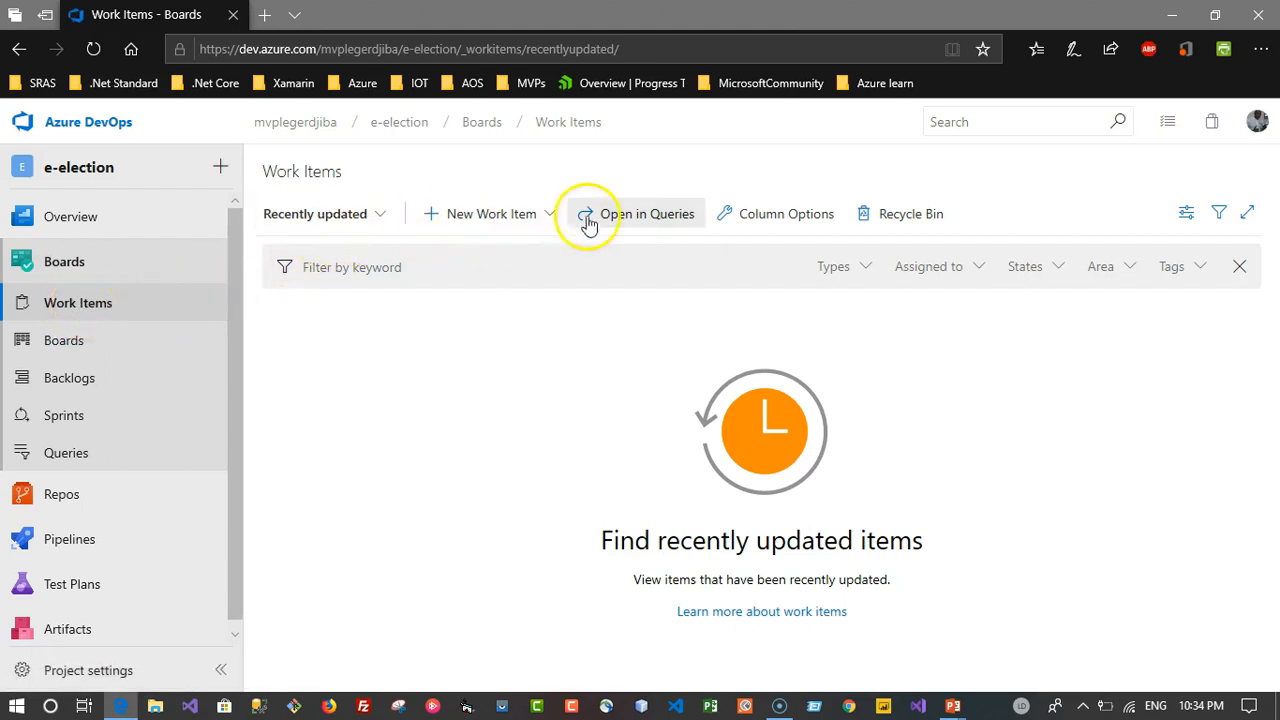
- Open the choice of types for a new work item
{"action": "left_click", "coordinate": [555, 223]}
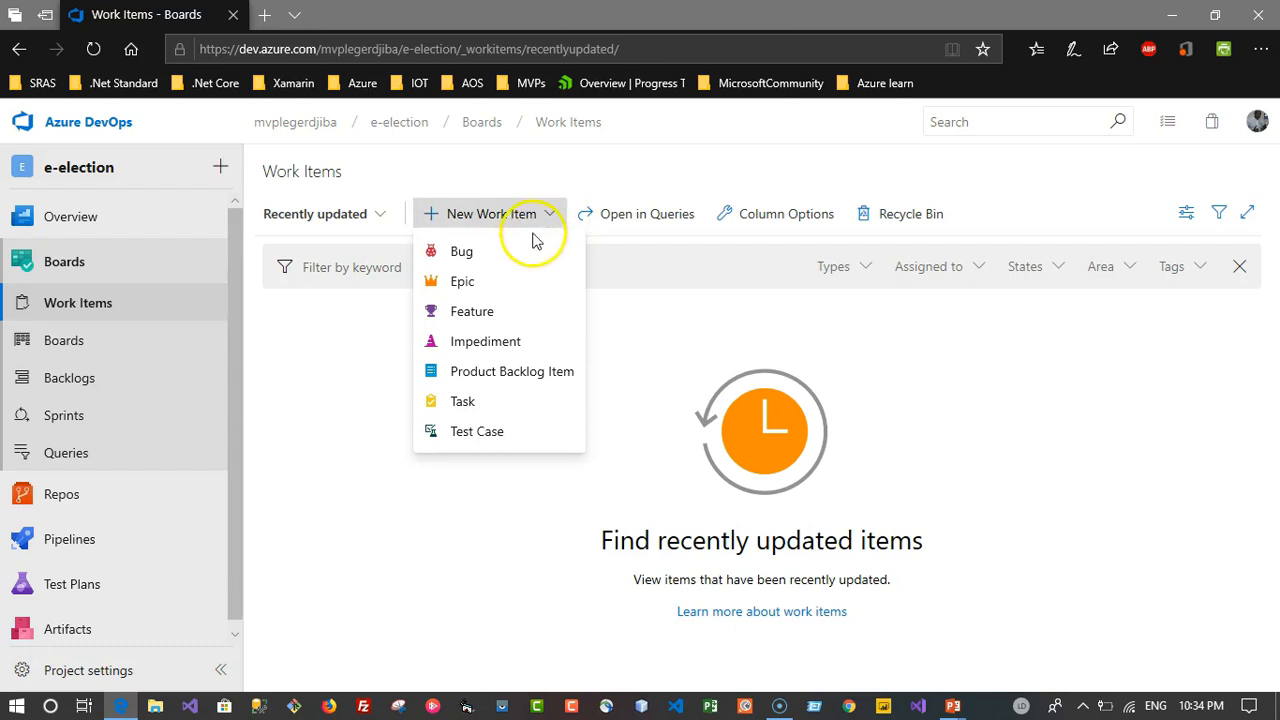